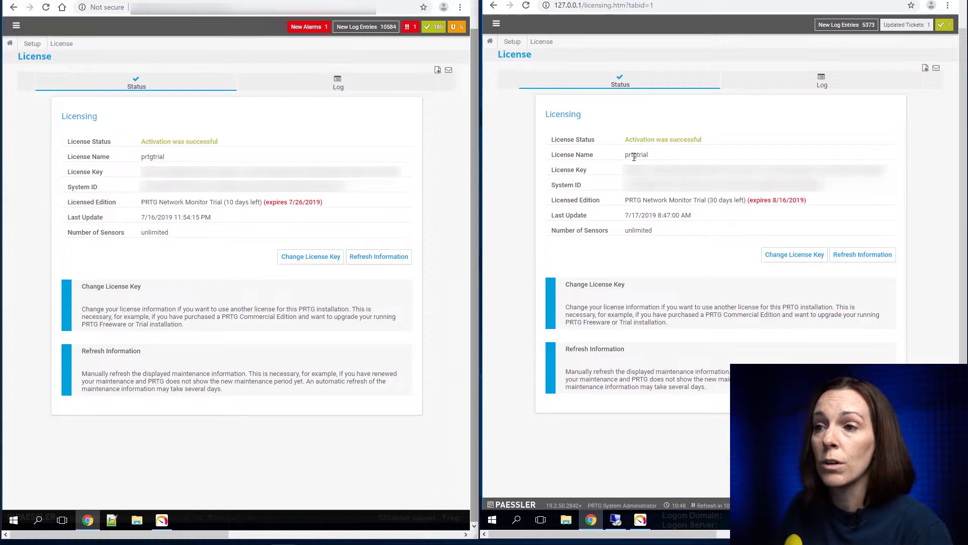
Step: Check PRTG Status > System Status from the Setup overview on both servers
left_click(32, 44)
left_click(513, 41)
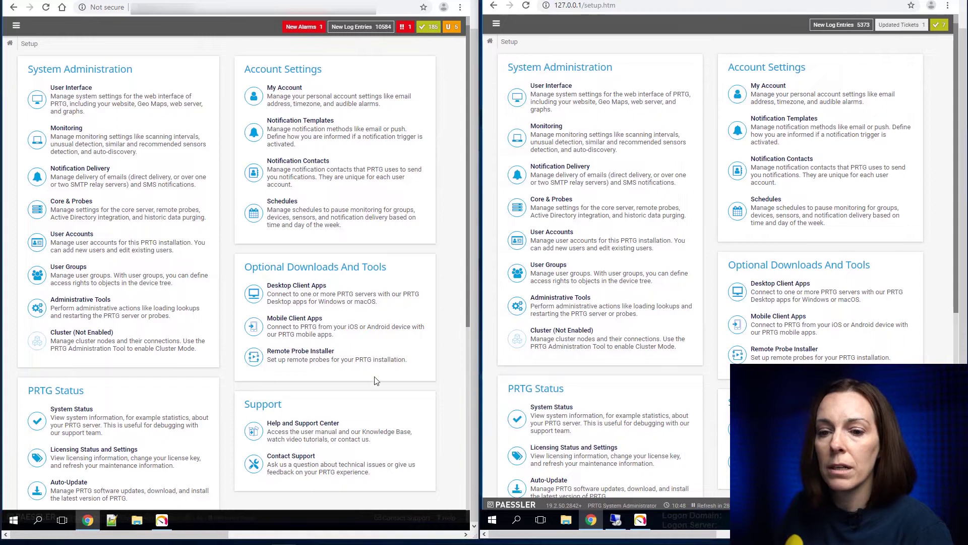
left_click(71, 409)
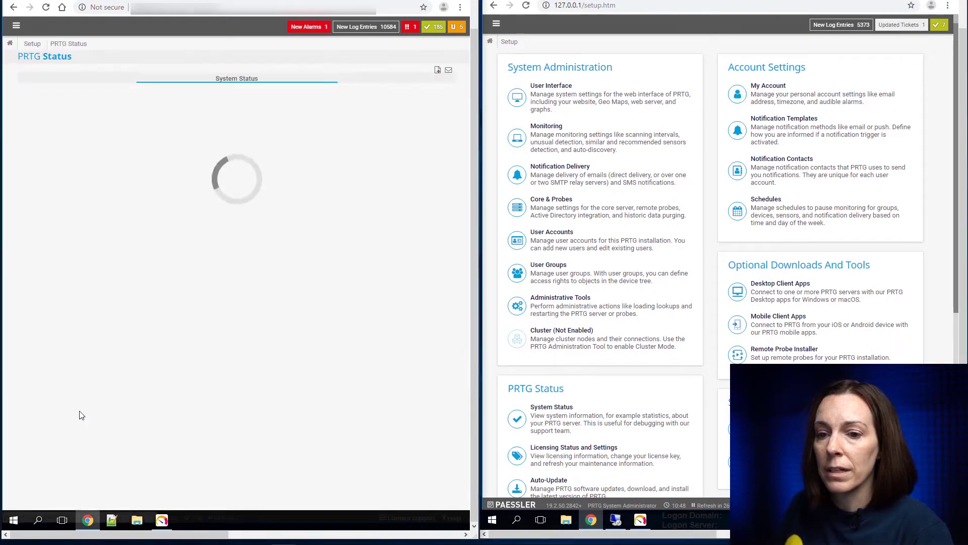
left_click(552, 406)
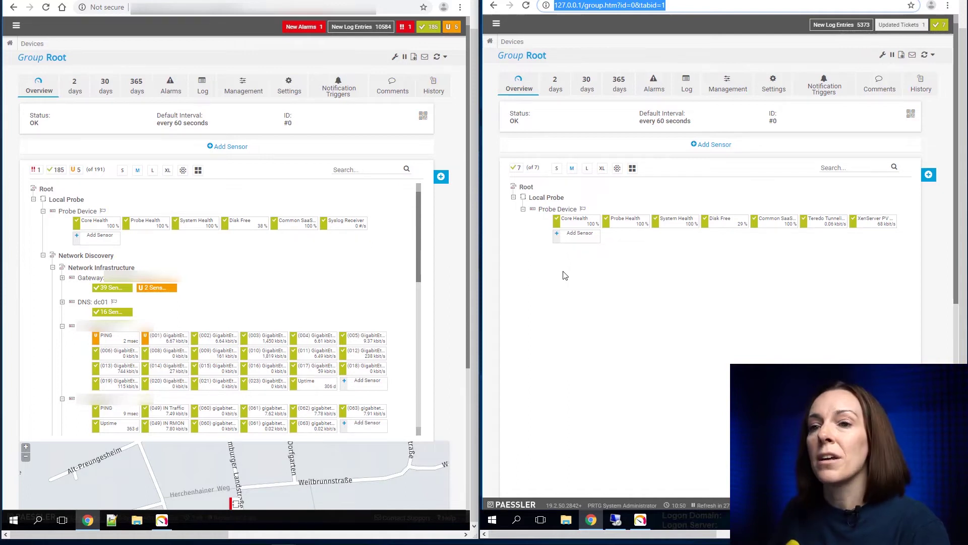
Step: Bring up the PRTG Administration Tool on the first server, locating it in the installed programs list
left_click(163, 520)
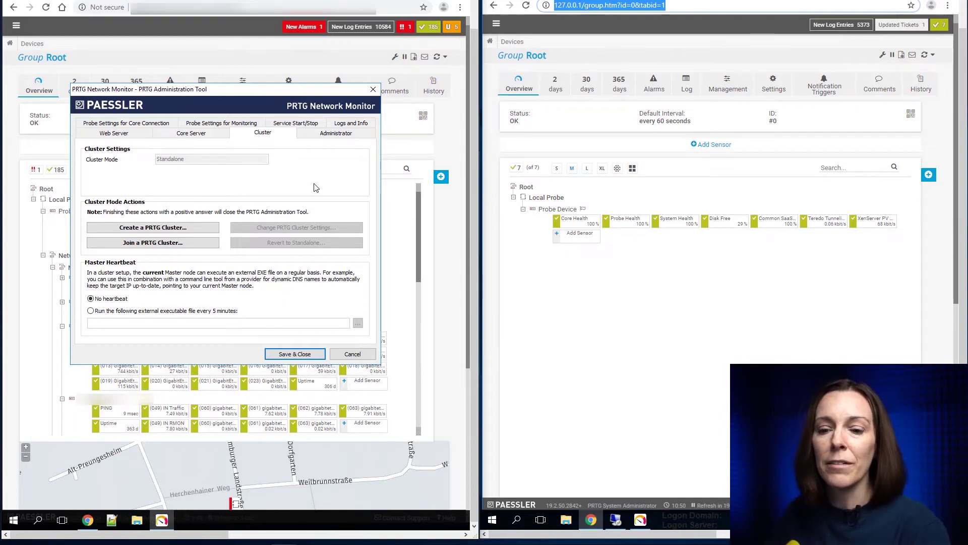
left_click(17, 520)
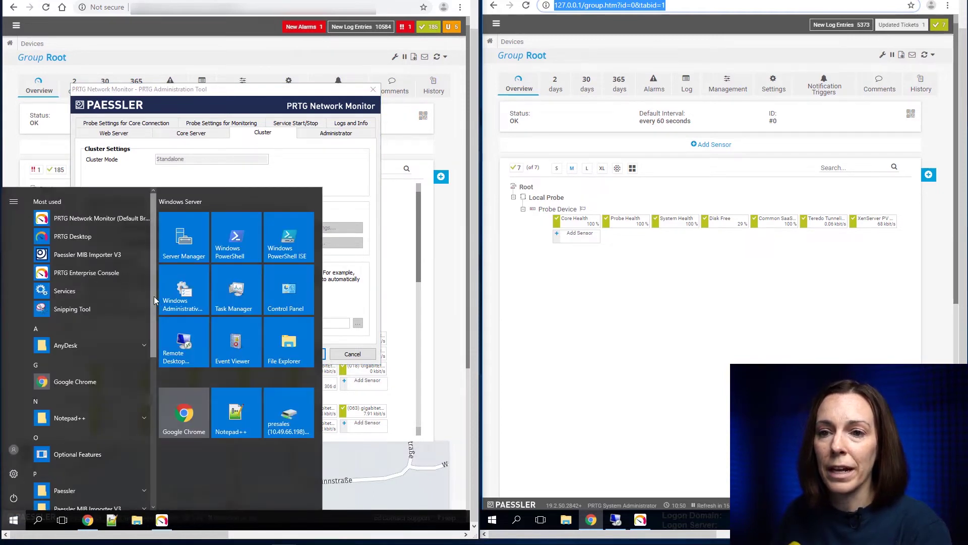
scroll(141, 340, "down", 6)
scroll(141, 363, "down", 4)
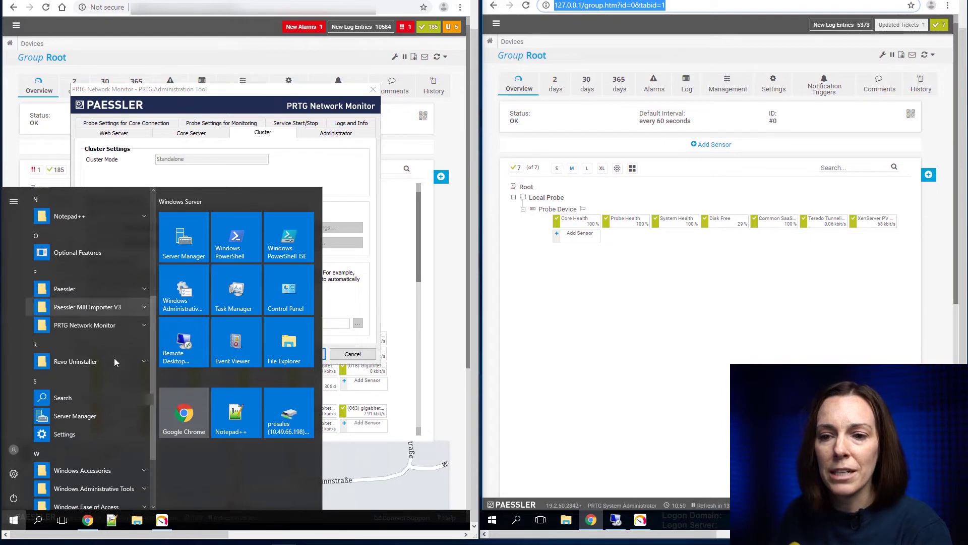
left_click(81, 324)
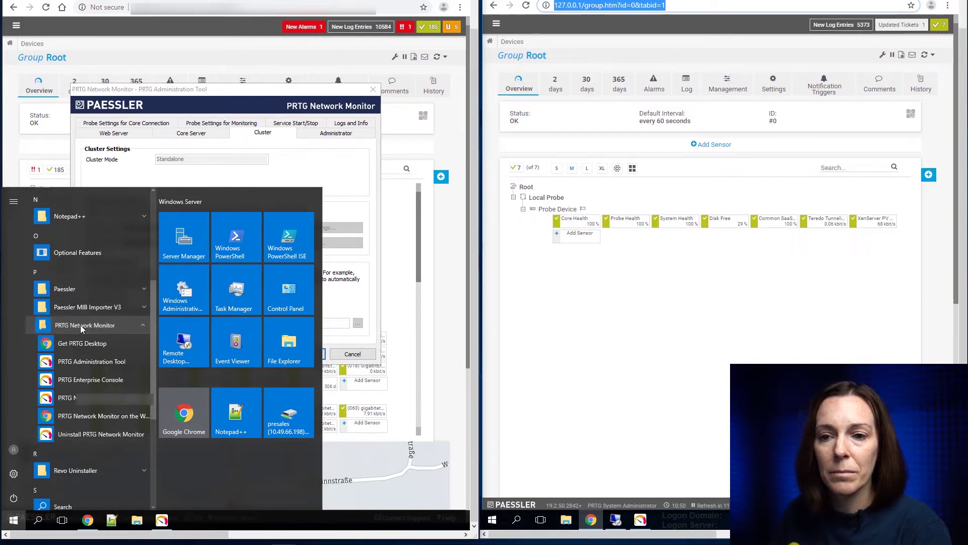
left_click(264, 90)
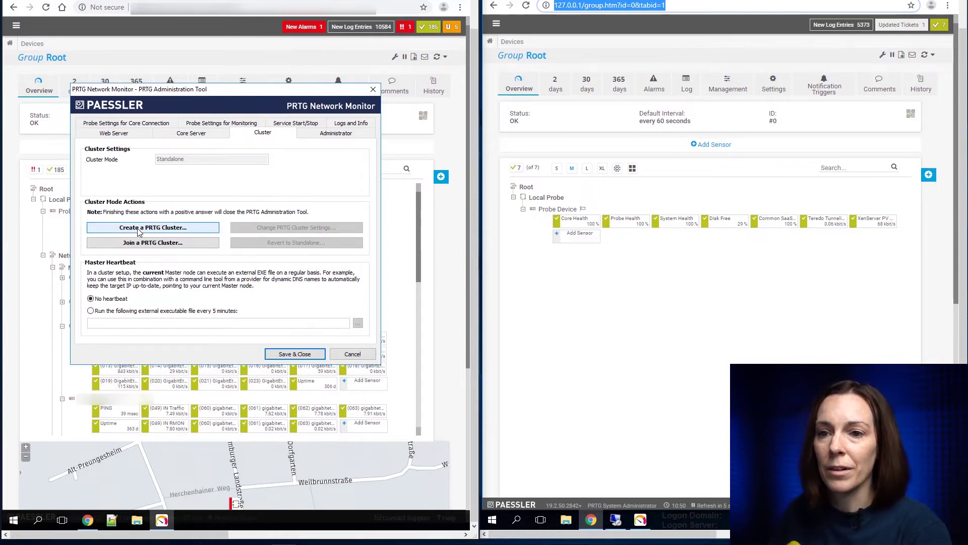
Step: Start 'Create a PRTG Cluster...' and confirm converting this installation into the master node
left_click(153, 228)
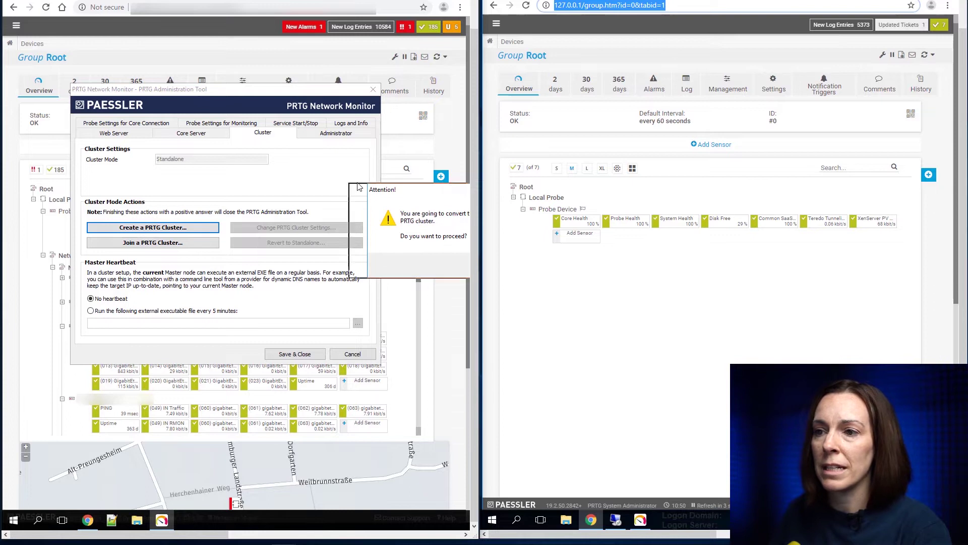
left_click_drag(423, 189, 189, 176)
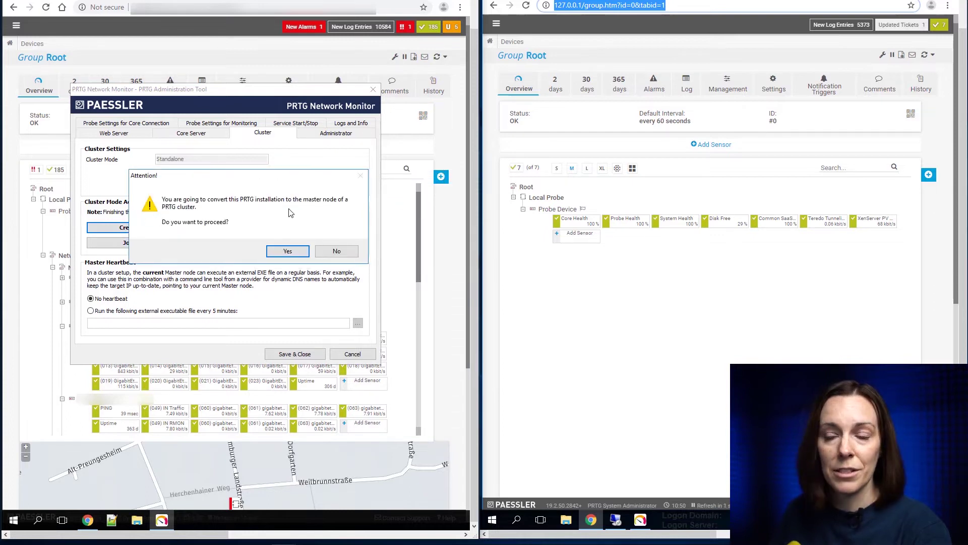
left_click(287, 251)
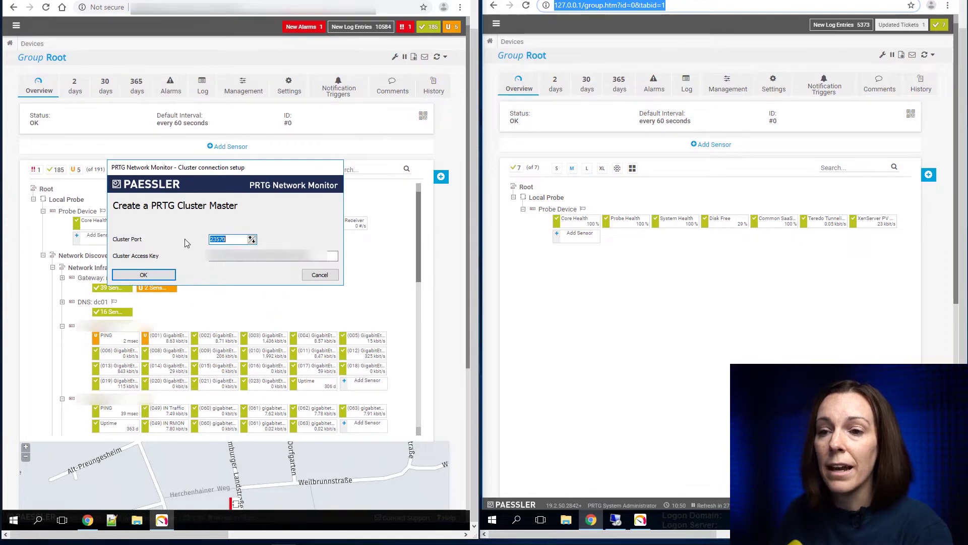
Step: Keep cluster port 23570 and copy the generated cluster access key
left_click(228, 239)
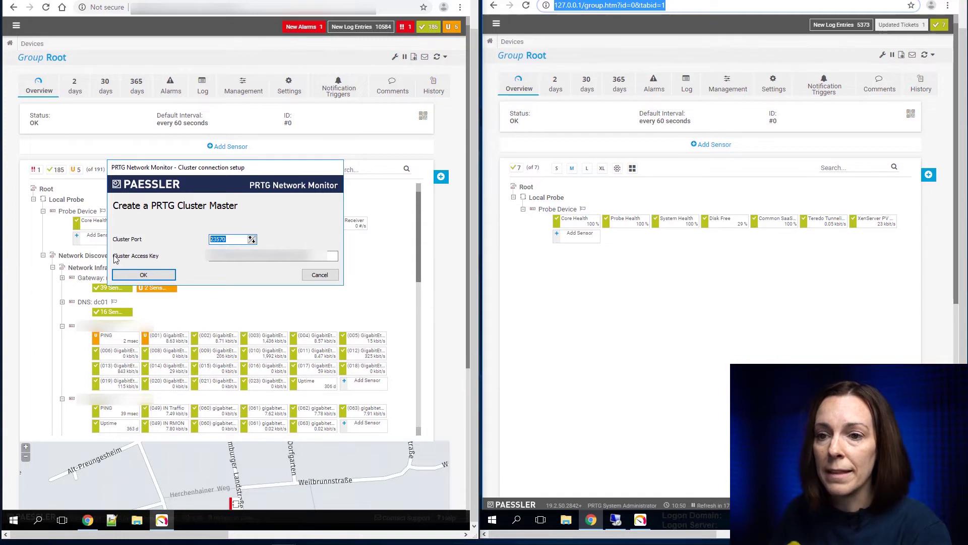
left_click(310, 258)
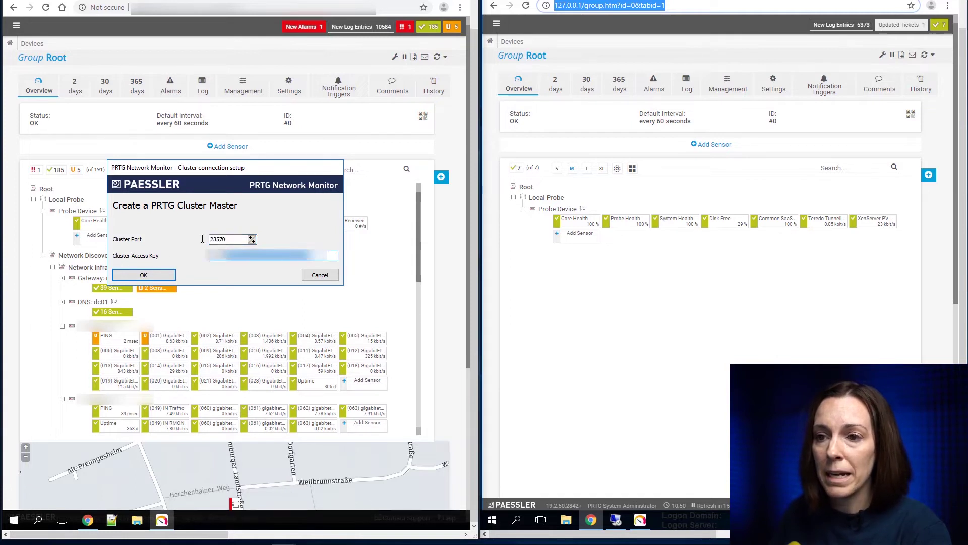
right_click(249, 258)
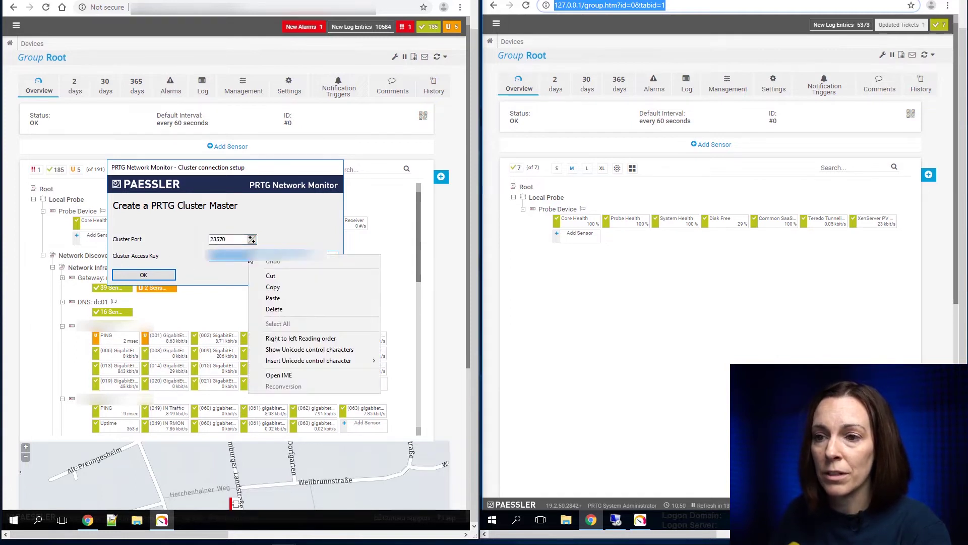
left_click(273, 288)
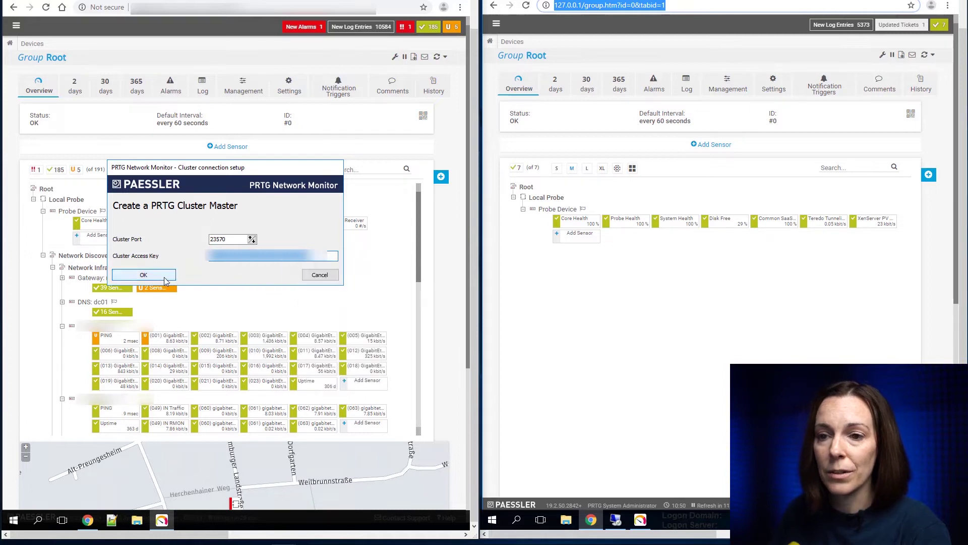
Step: Accept the cluster master settings and acknowledge the primary master node configuration notice
left_click(144, 274)
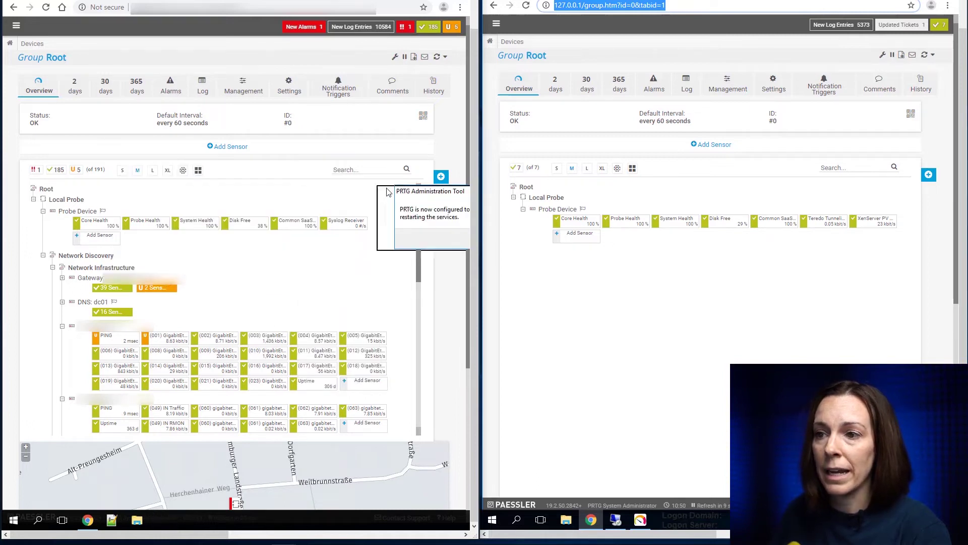
left_click_drag(445, 191, 200, 156)
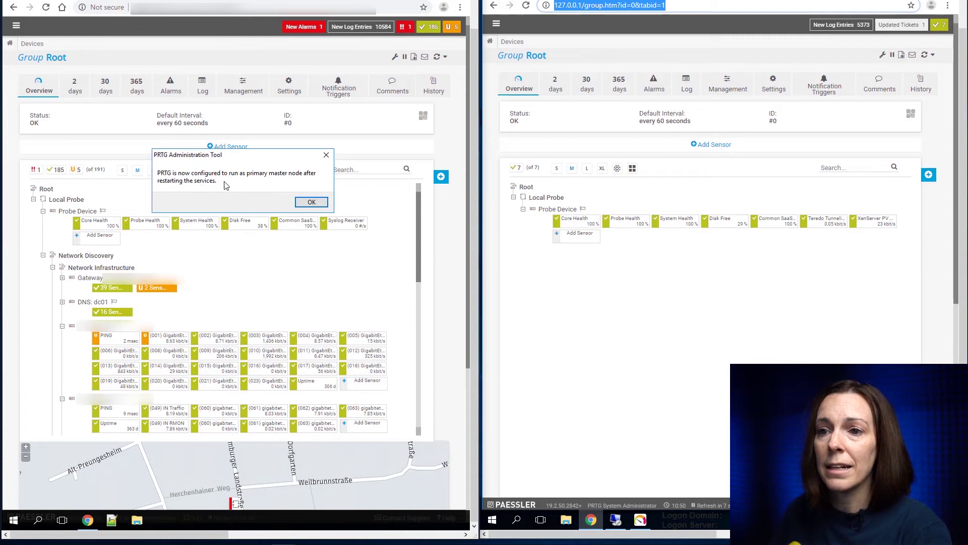
left_click(310, 202)
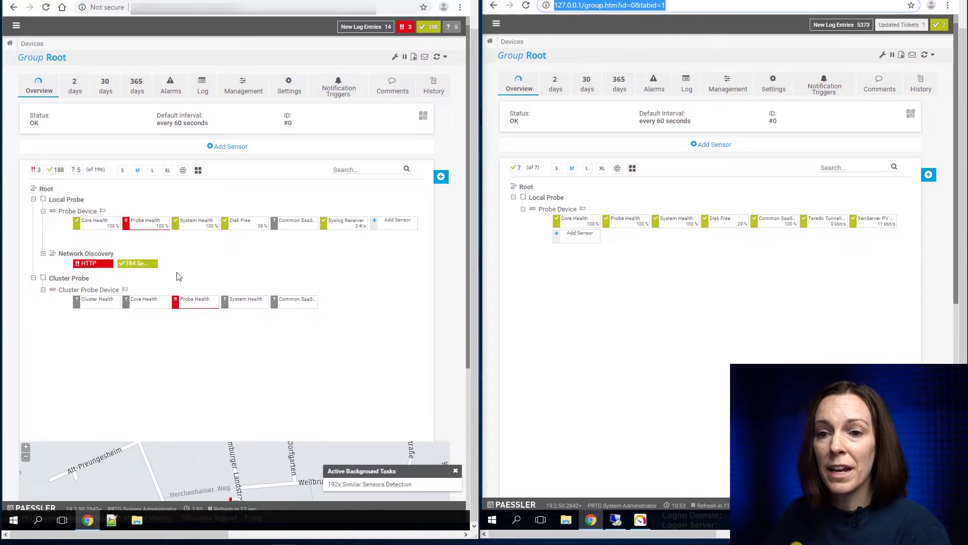
mouse_move(46, 289)
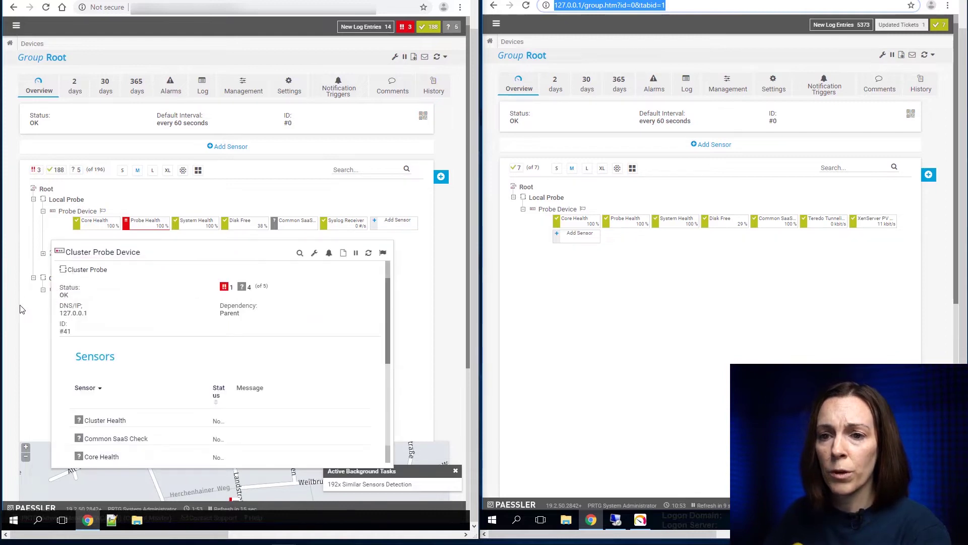
Step: Collapse the Cluster Probe Device's sensors into a summary in the master's device tree
left_click(44, 290)
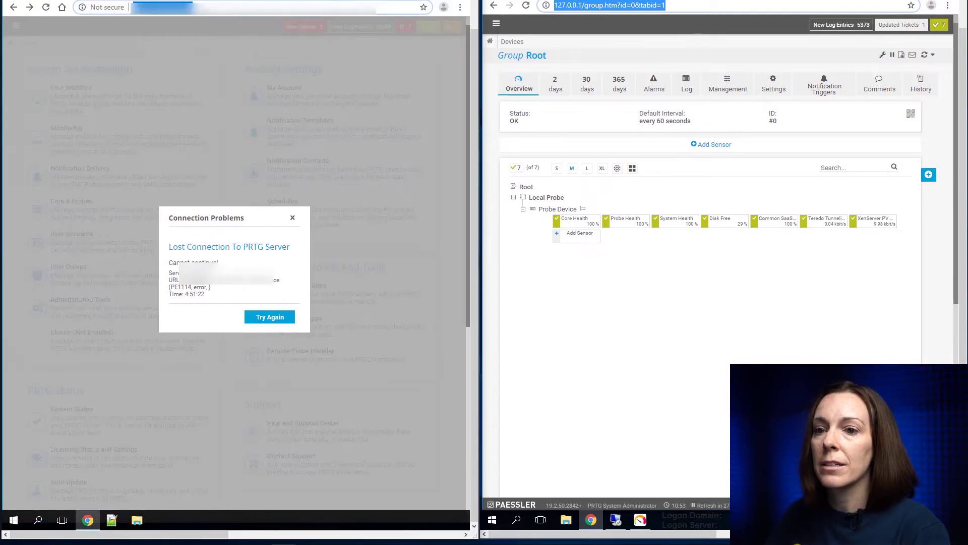
Step: Reconnect after the lost-connection notice, view the cluster node settings, and return to the master's device tree
left_click(267, 317)
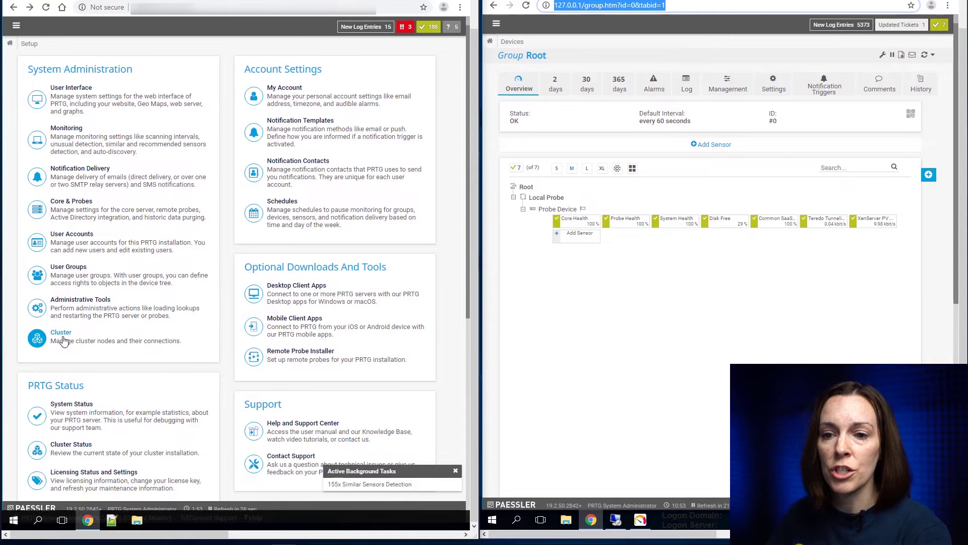
left_click(73, 343)
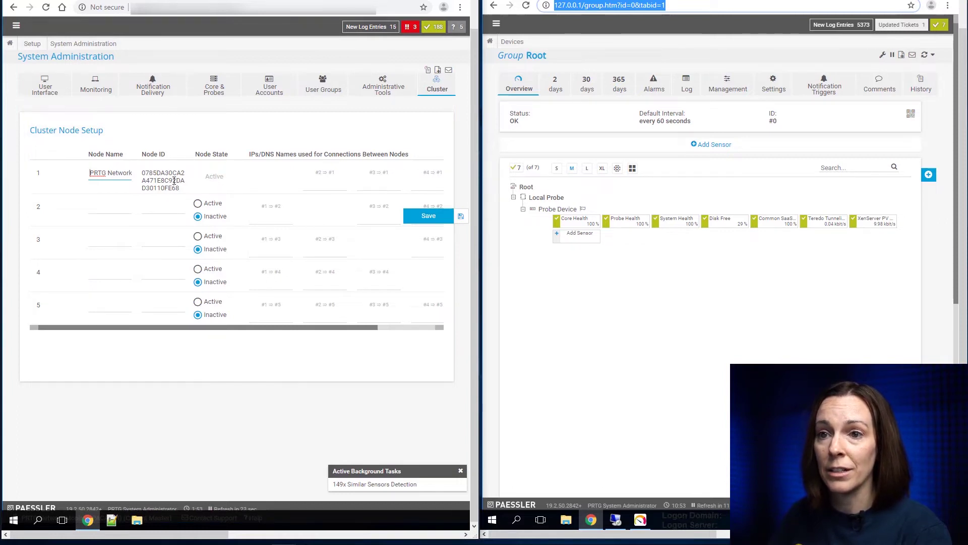
left_click(32, 44)
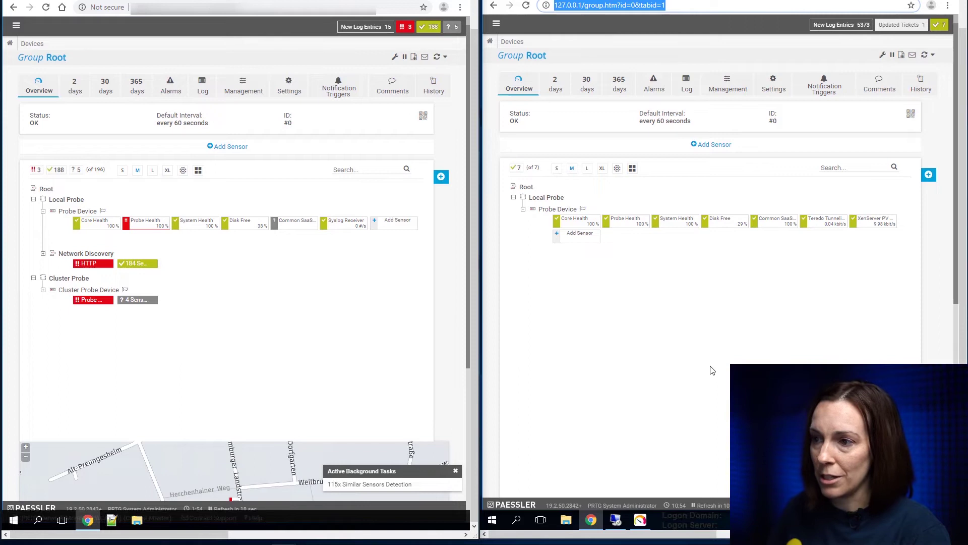
Step: On the second server's Administration Tool, start 'Join a PRTG Cluster...' and confirm connecting as a failover node
left_click(640, 520)
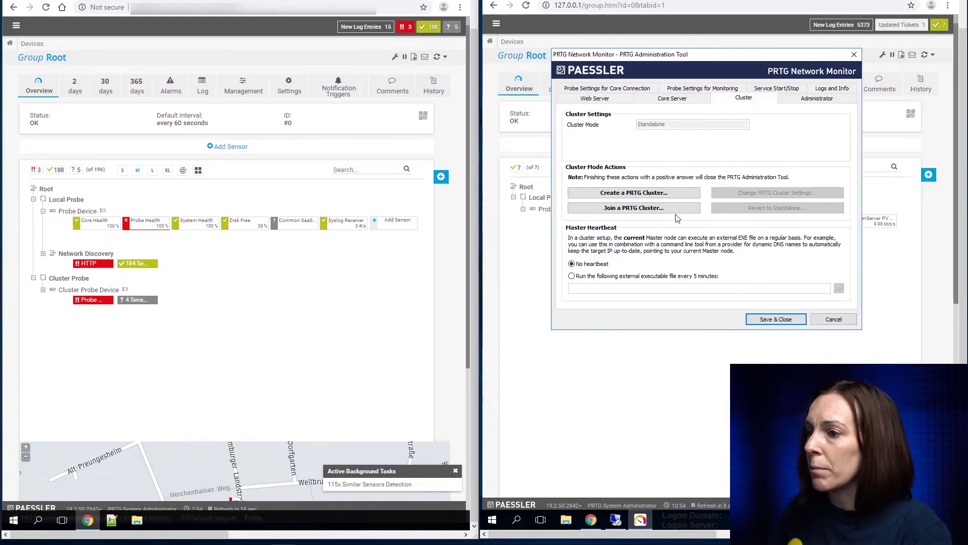
left_click(626, 208)
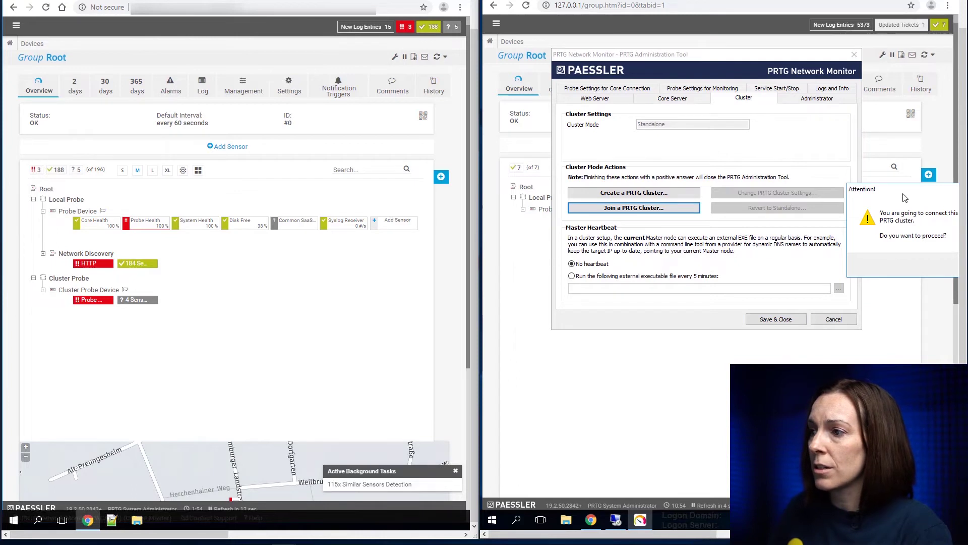
left_click_drag(731, 186, 634, 160)
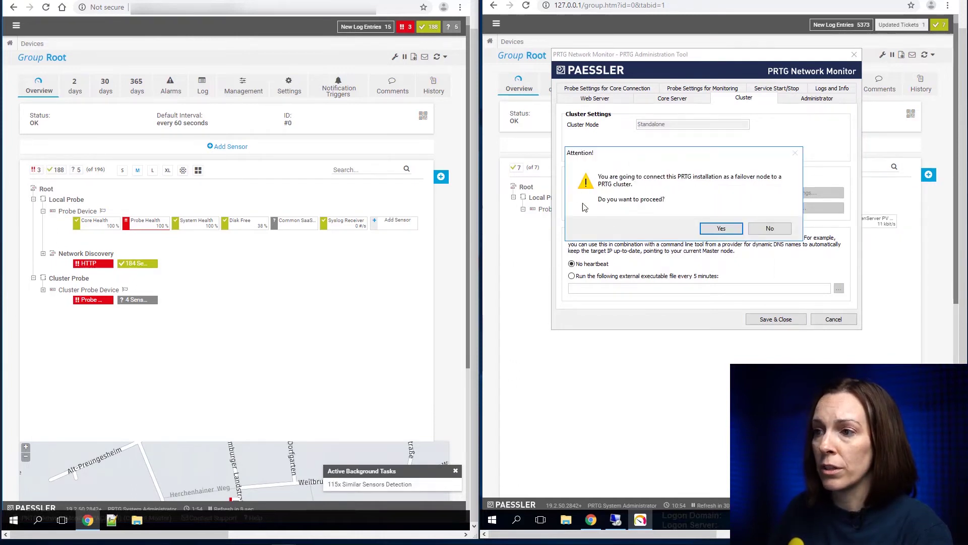
left_click(720, 228)
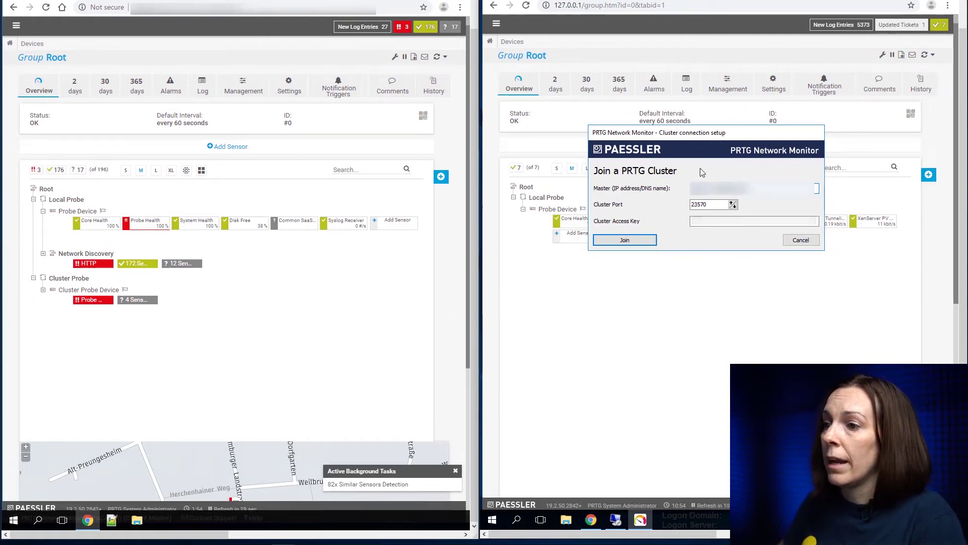
Step: Paste the copied cluster access key into the Join a PRTG Cluster dialog
left_click(707, 222)
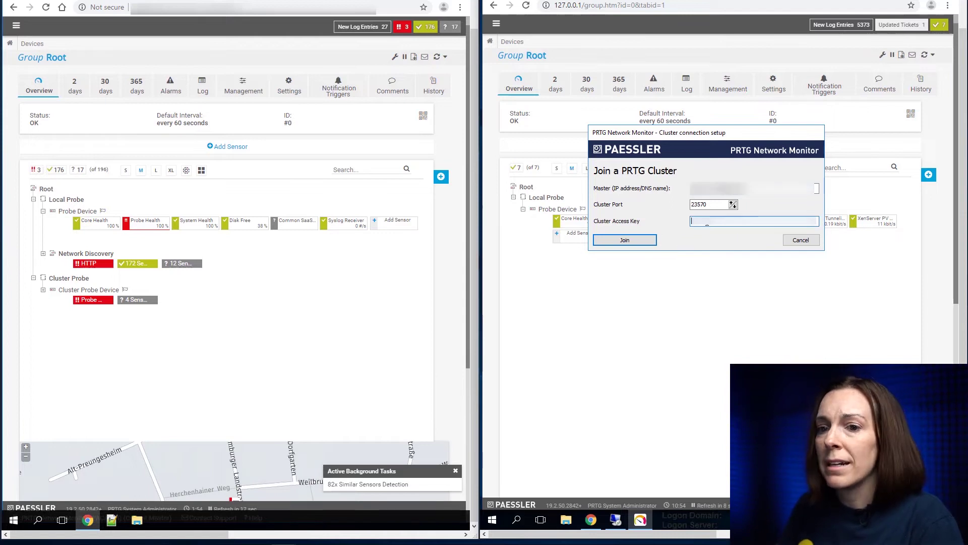
right_click(707, 222)
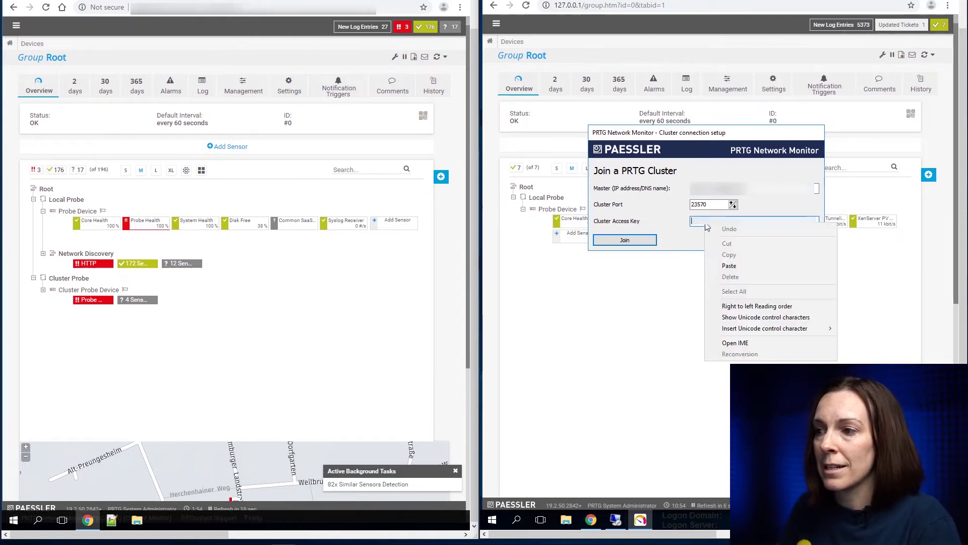
left_click(726, 267)
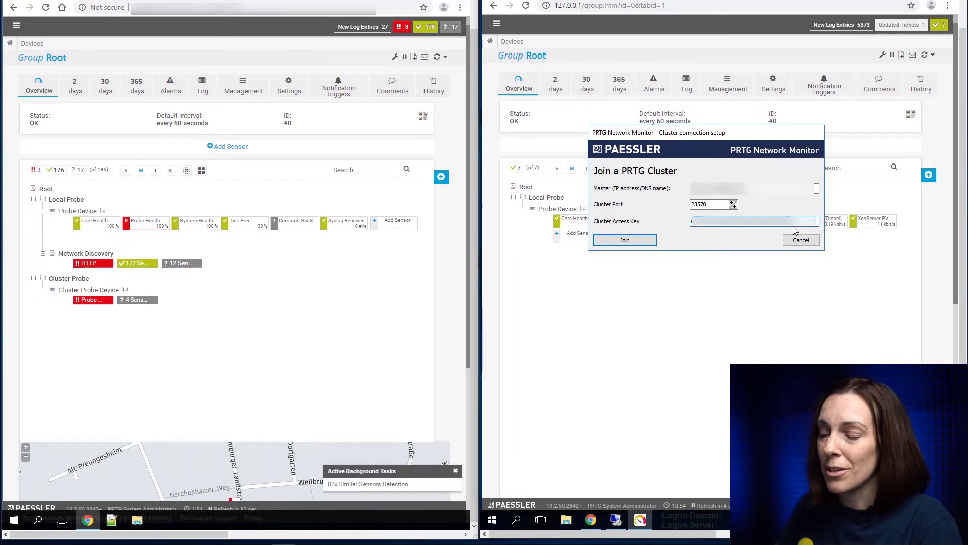
Step: Join the master's cluster and acknowledge the failover node configuration message
left_click(618, 243)
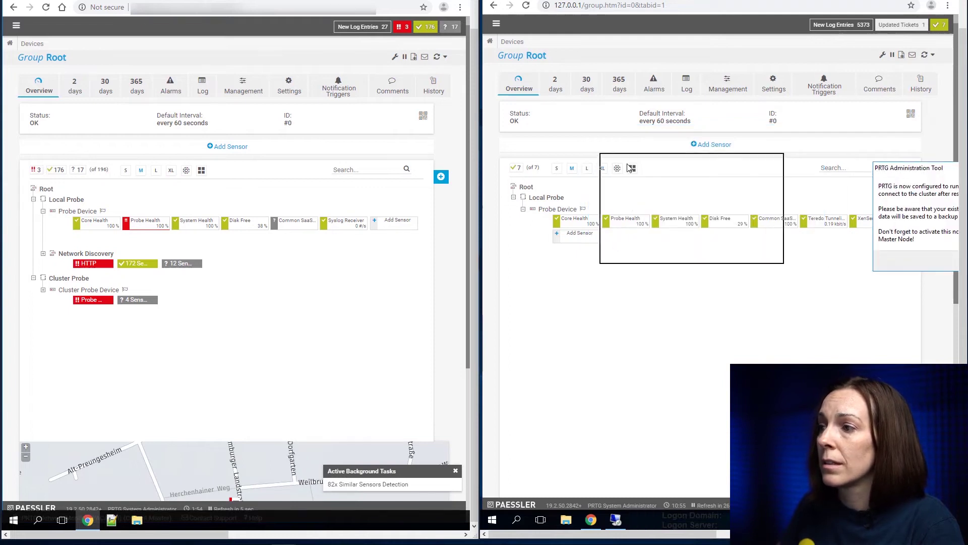
left_click_drag(880, 173, 609, 164)
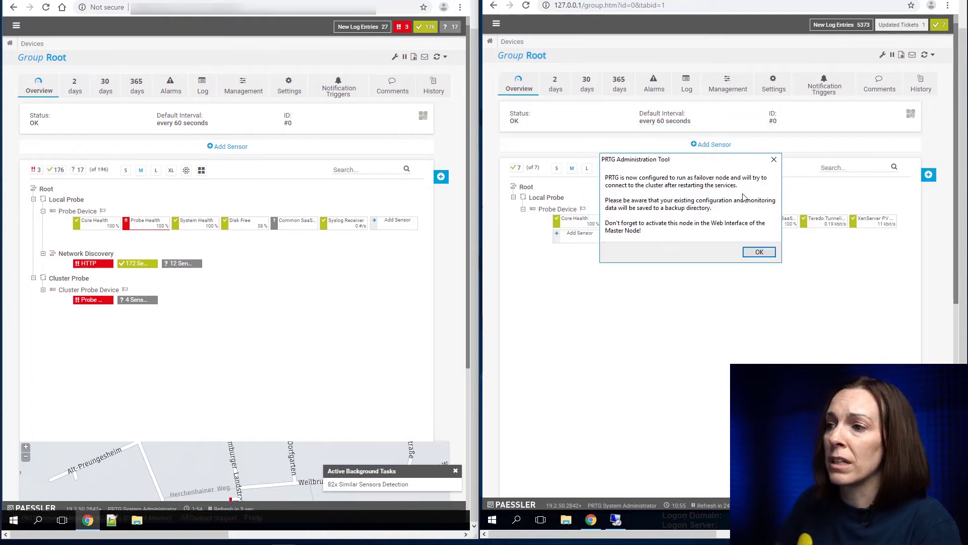
left_click(759, 253)
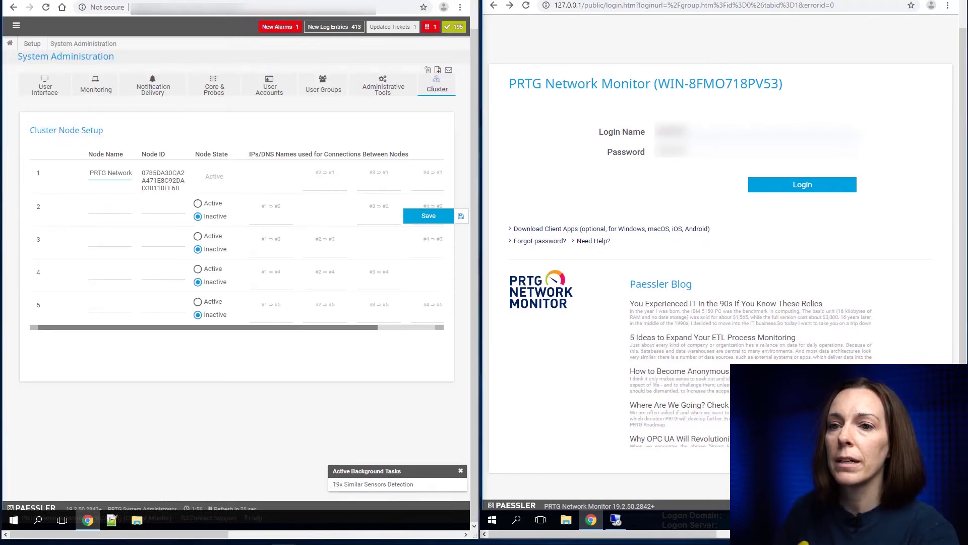
Step: On the master's Setup > Cluster page, save node 2 as an Active cluster node
left_click(14, 7)
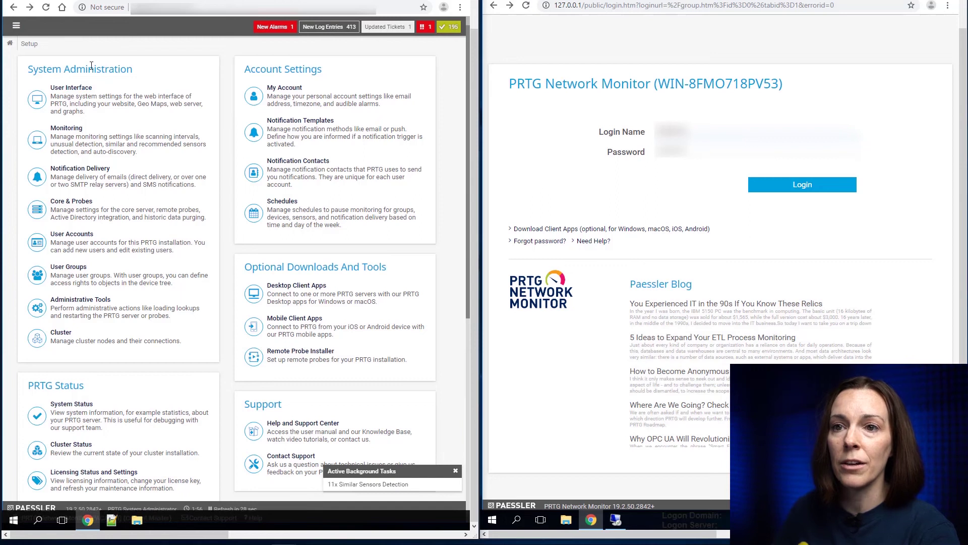
left_click(67, 337)
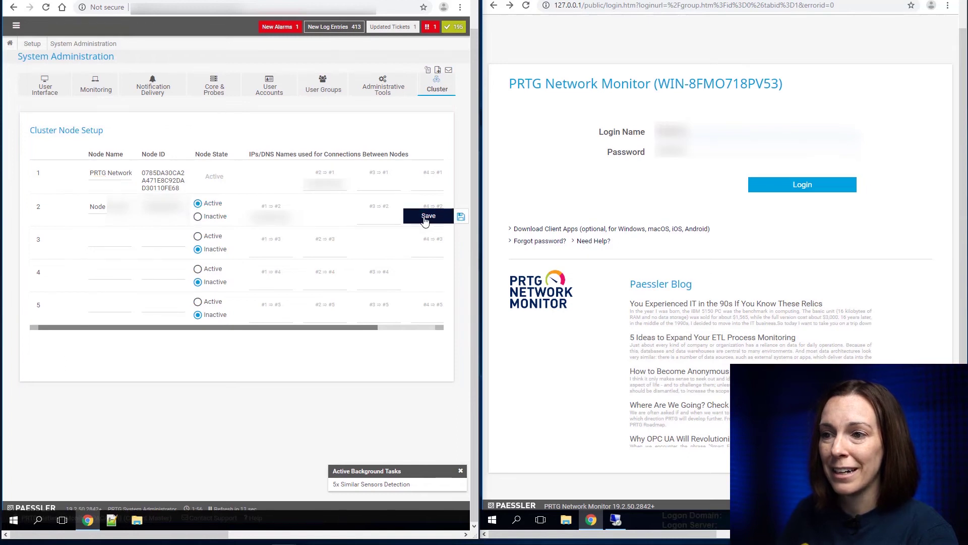
left_click(435, 217)
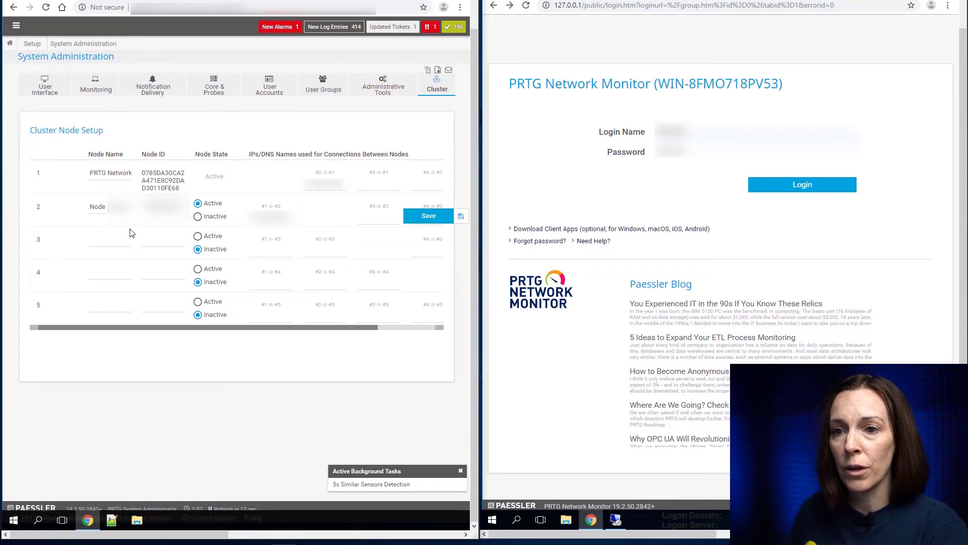
Step: Adjust node 2's Node State entries and save the cluster node setup again
left_click(106, 241)
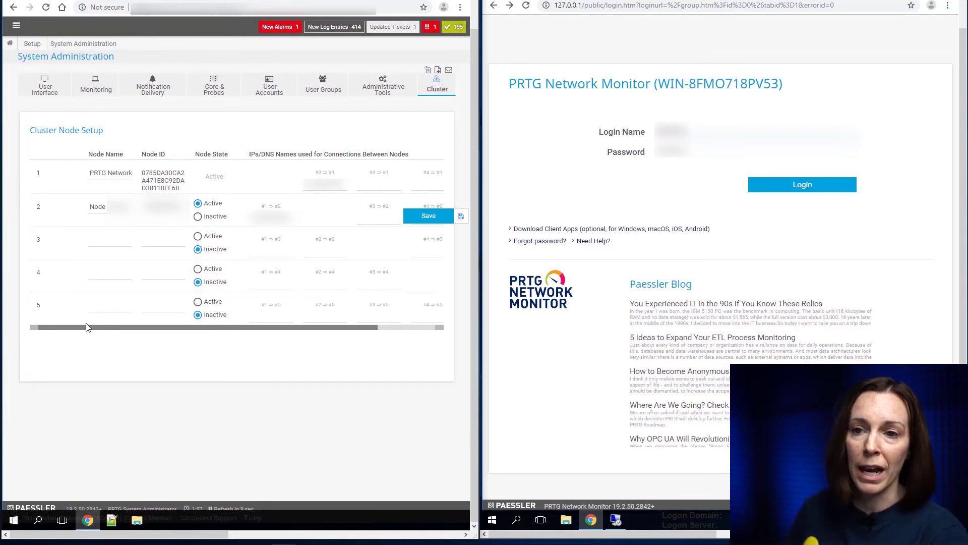
left_click(106, 272)
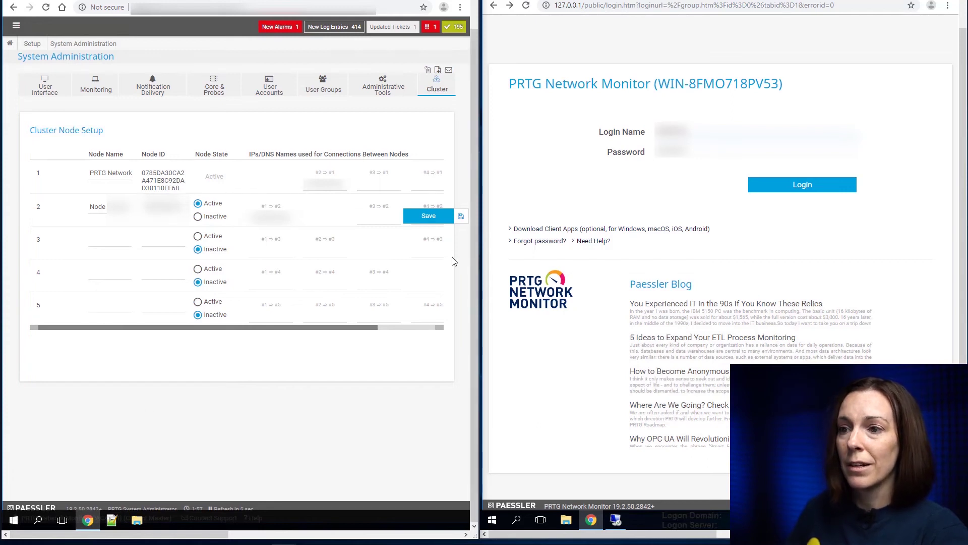
left_click(425, 219)
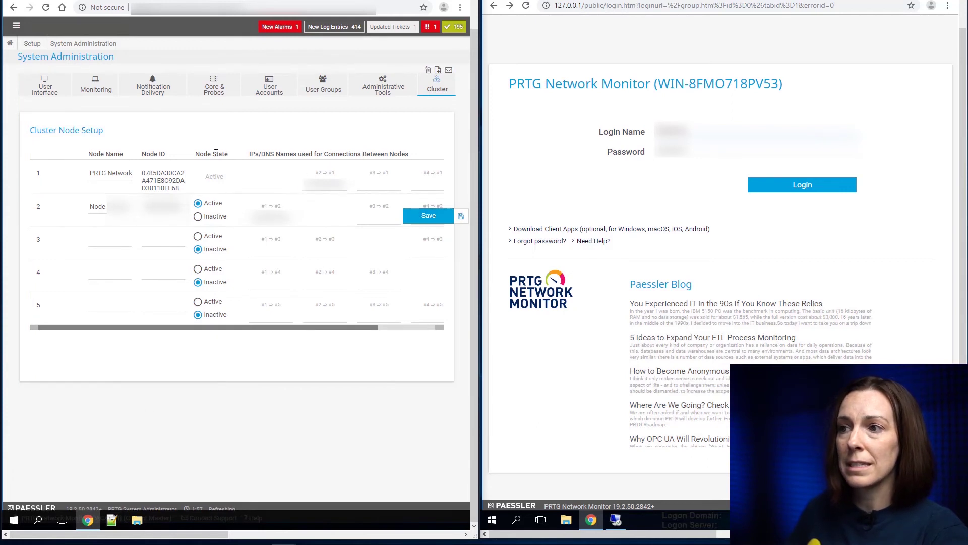
Step: Log in to the failover node's web interface and show the master's Root device tree with the Cluster Probe
left_click(796, 185)
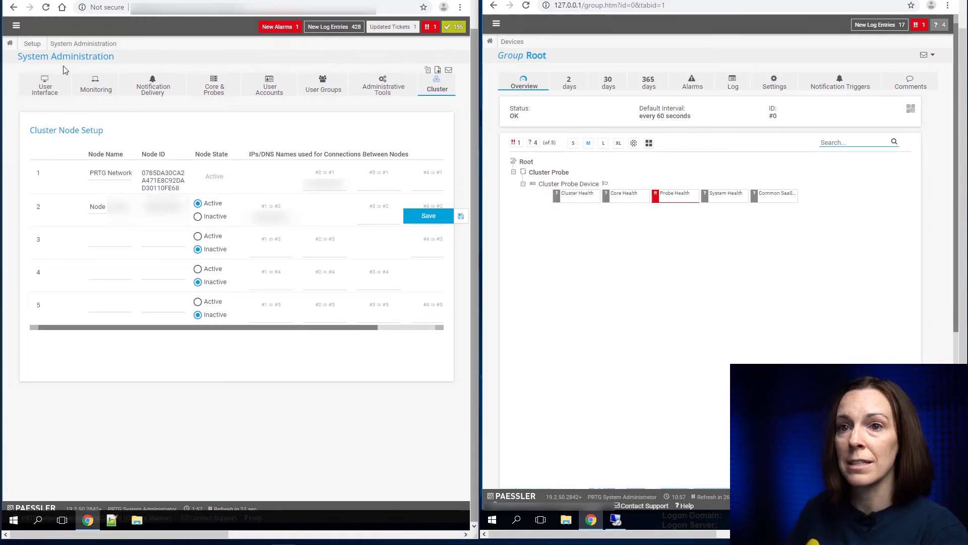
left_click(73, 8)
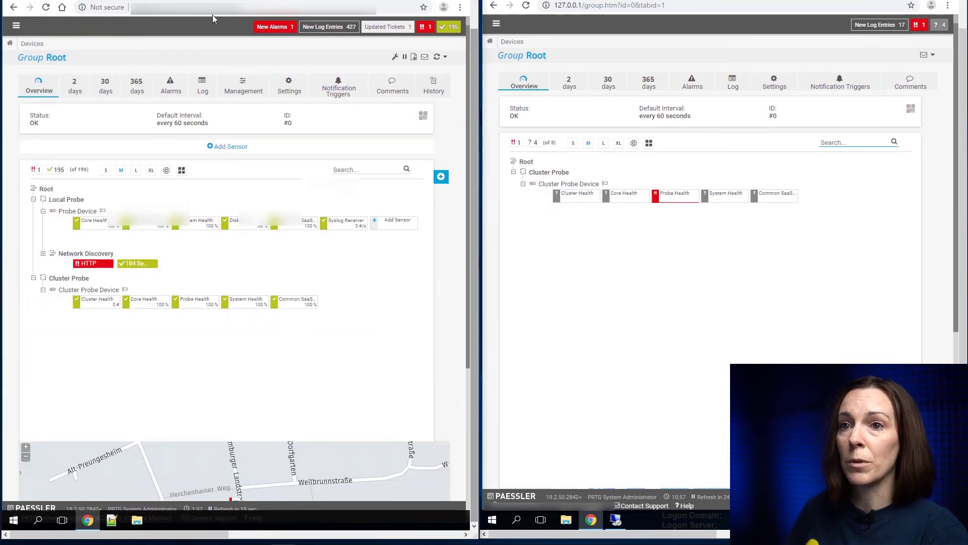